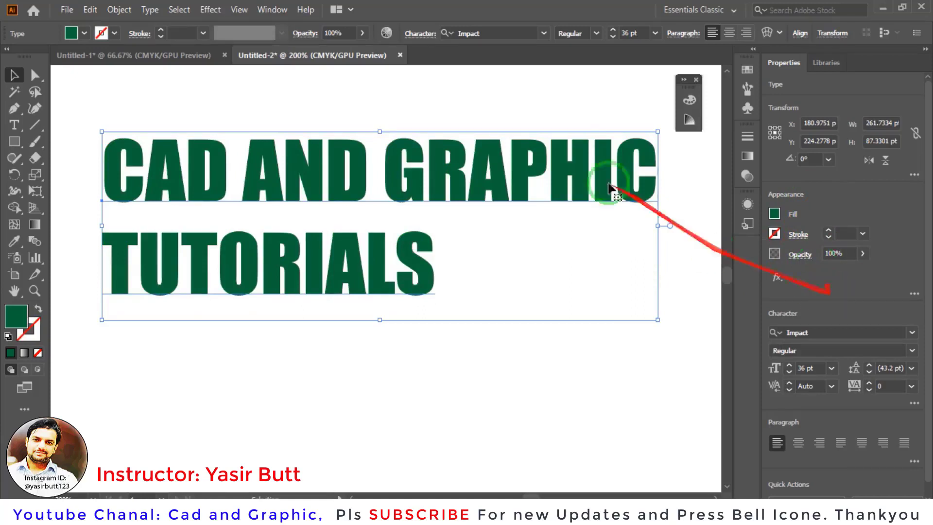
- Lower the "CAD AND GRAPHIC TUTORIALS" text's opacity to 86% and shift the text slightly down and to the left
click(865, 253)
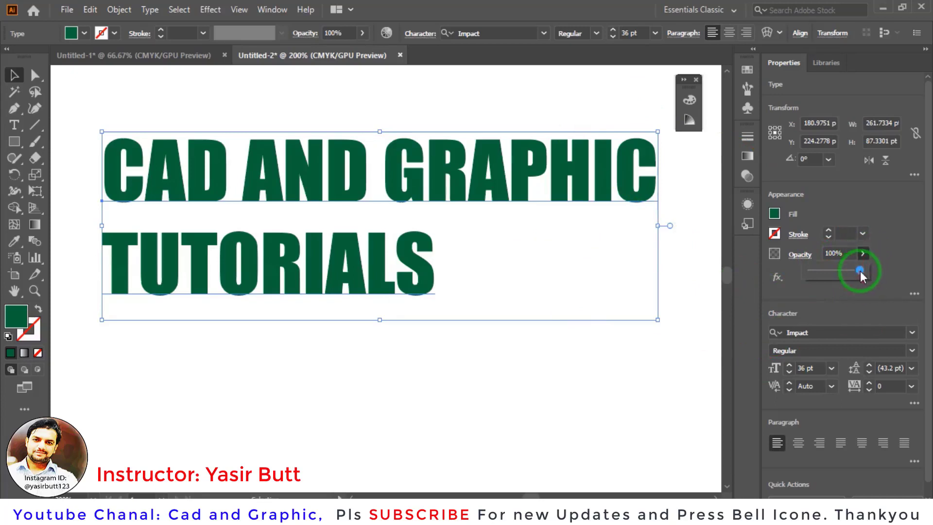
mouse_move(834, 273)
mouse_down()
mouse_move(849, 271)
mouse_move(823, 273)
mouse_move(859, 272)
mouse_move(836, 275)
mouse_up()
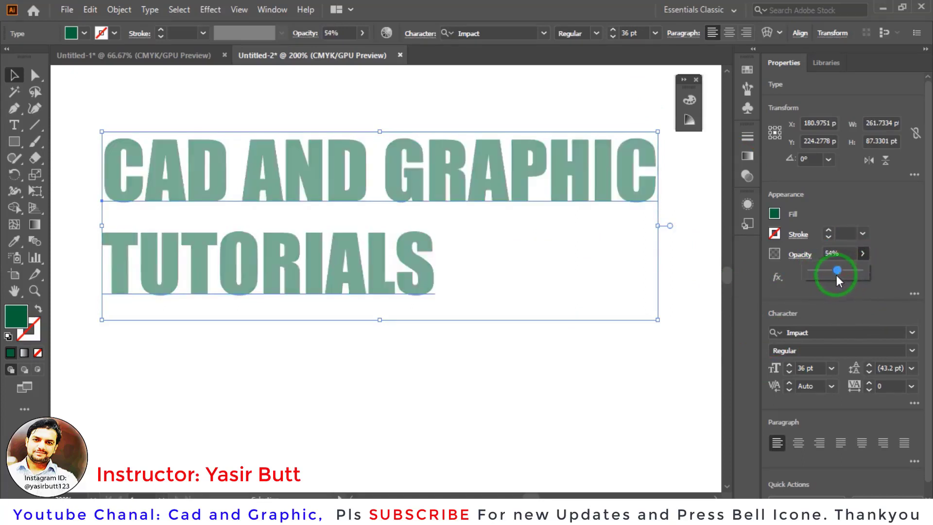
click(863, 253)
drag(837, 270, 854, 270)
click(488, 348)
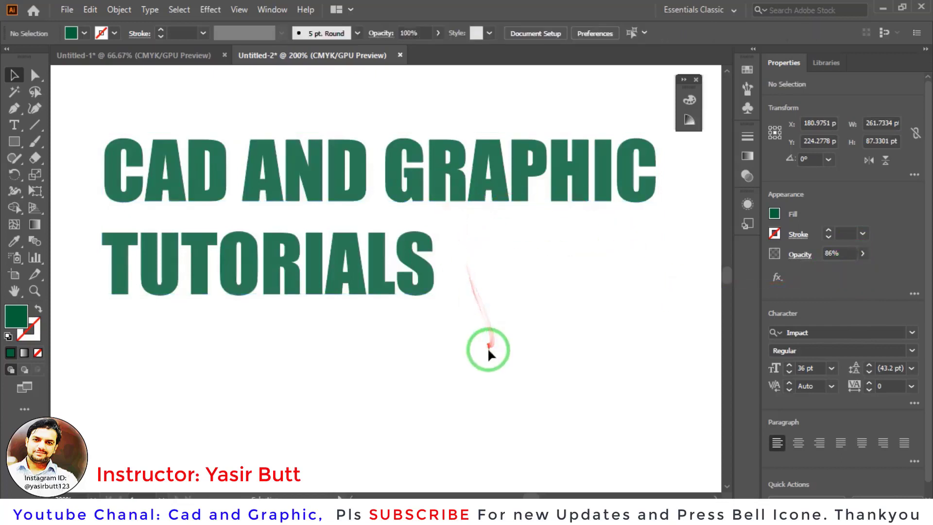
drag(304, 180, 304, 192)
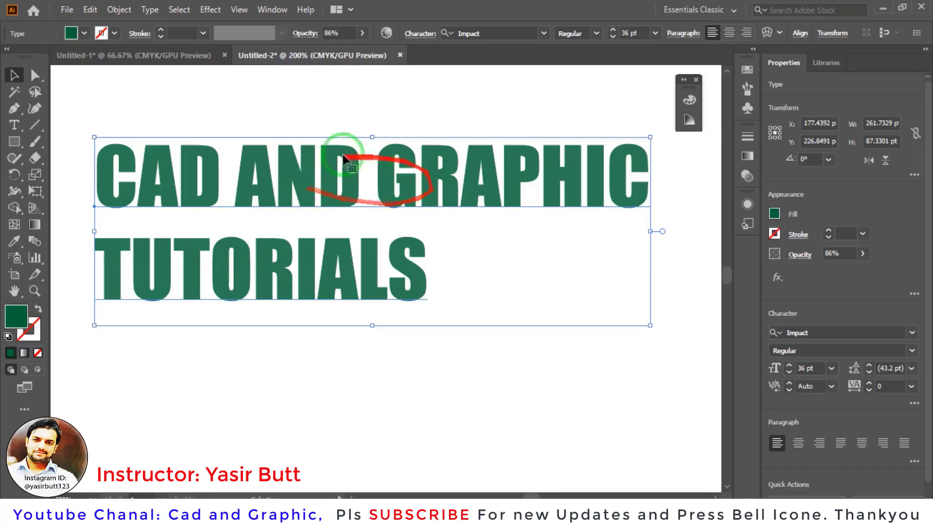
drag(387, 200, 379, 202)
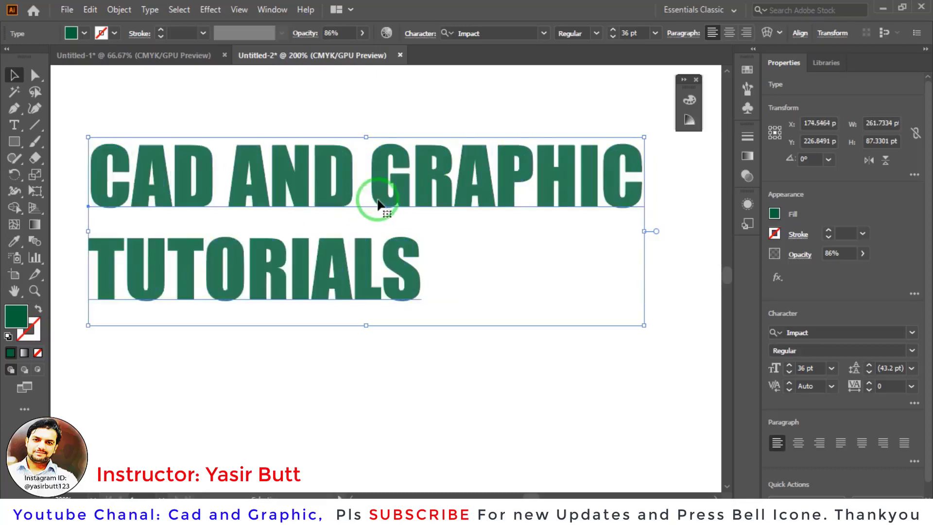
- Show the floating Character panel and place it over the lower right part of the text block
click(273, 10)
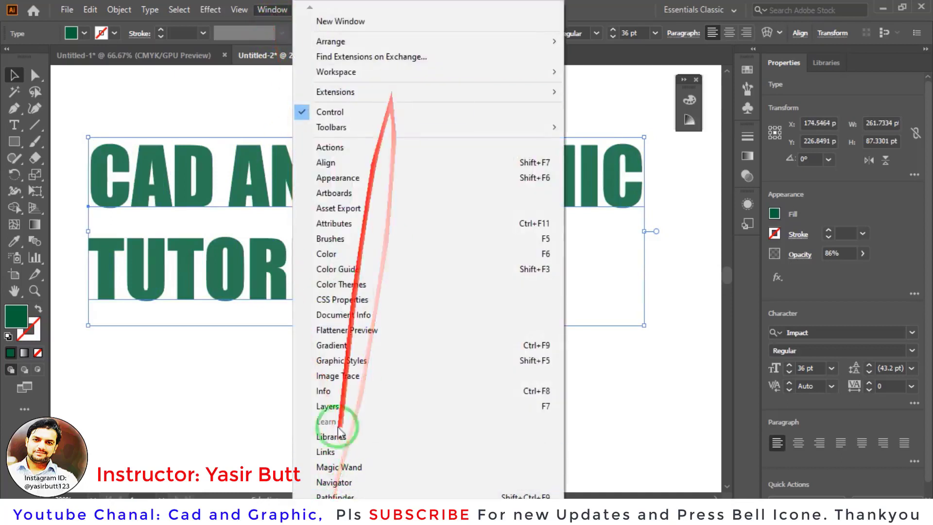
mouse_move(311, 511)
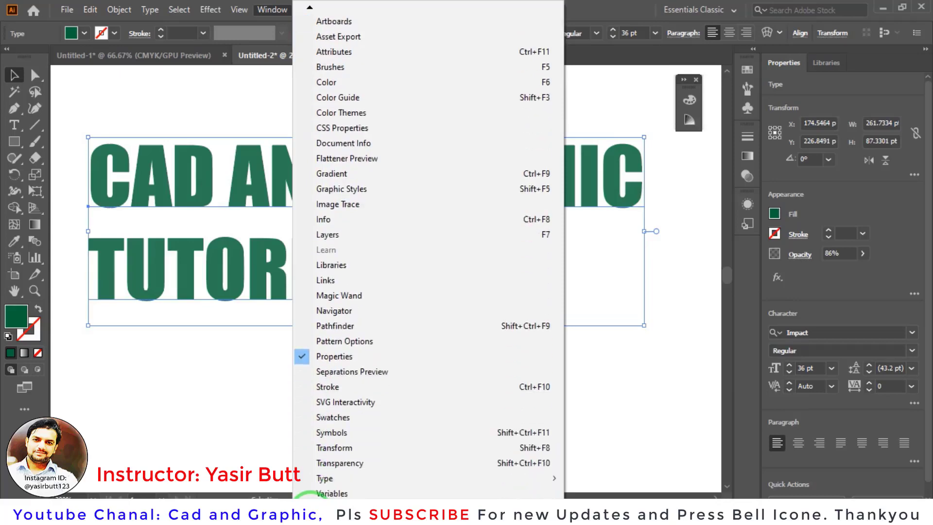
mouse_move(347, 407)
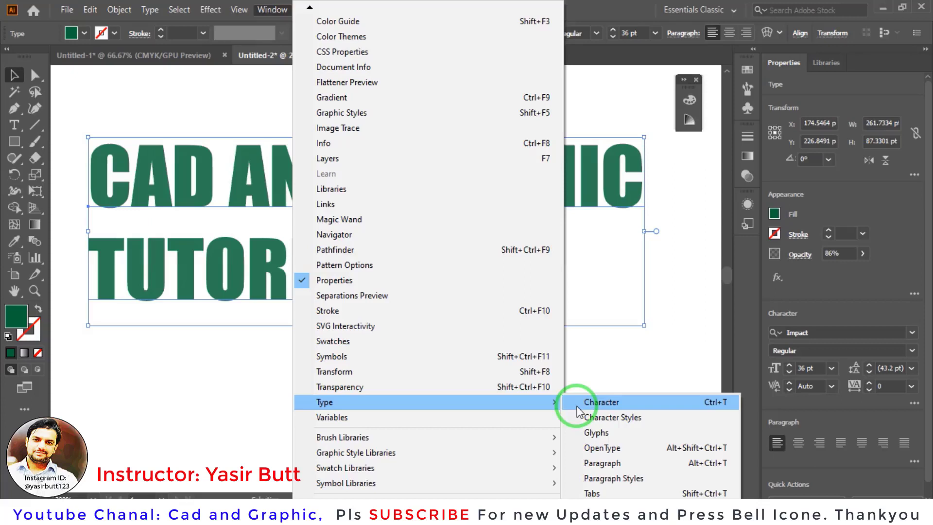
click(616, 402)
drag(113, 243, 551, 255)
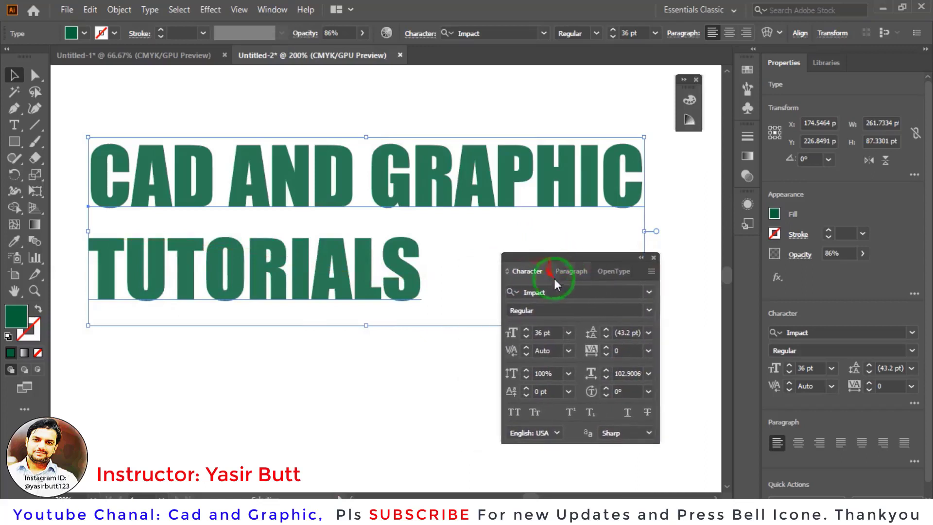
- Look through the Paragraph settings beside the Character settings, then return to Character and move the floating panel further from the text
click(568, 272)
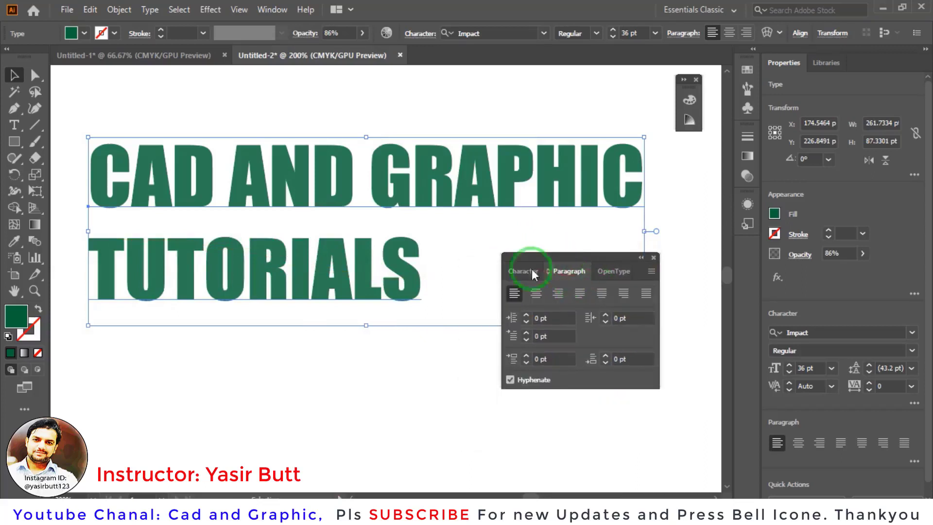
click(593, 272)
click(523, 271)
drag(544, 258, 582, 284)
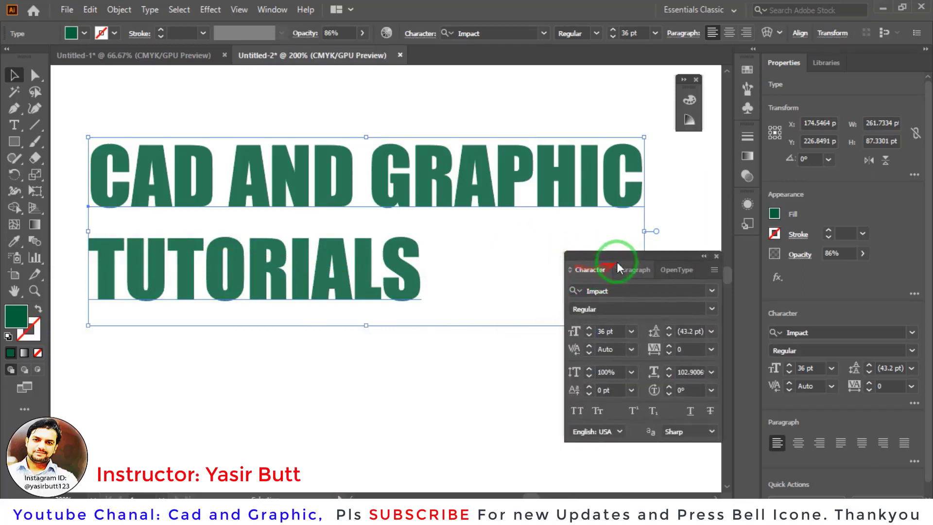
drag(628, 259, 609, 250)
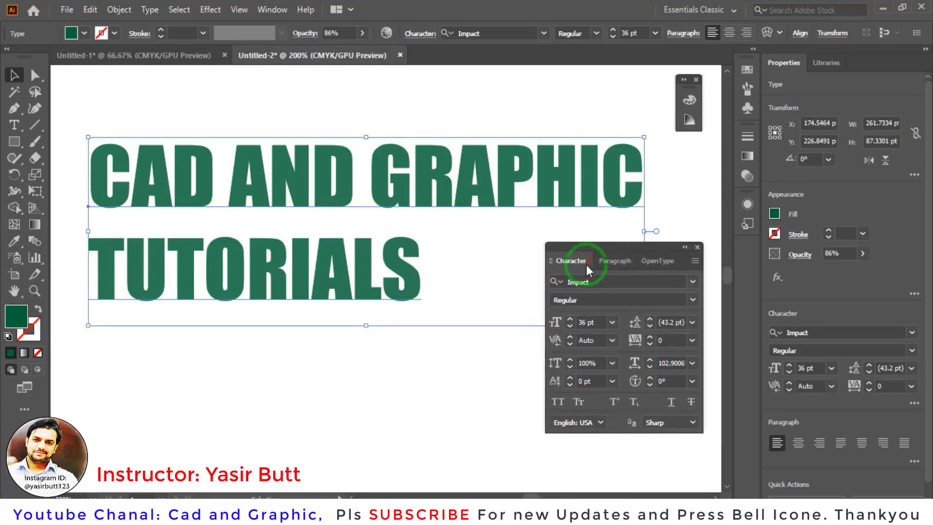
- Browse the font families and apply Lucida Calligraphy Italic to the selected text
click(693, 282)
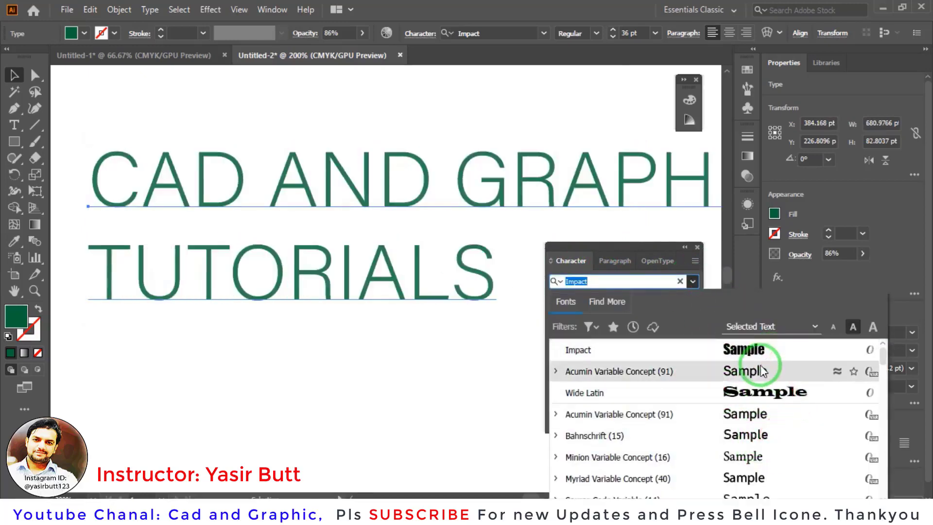
drag(883, 359, 882, 423)
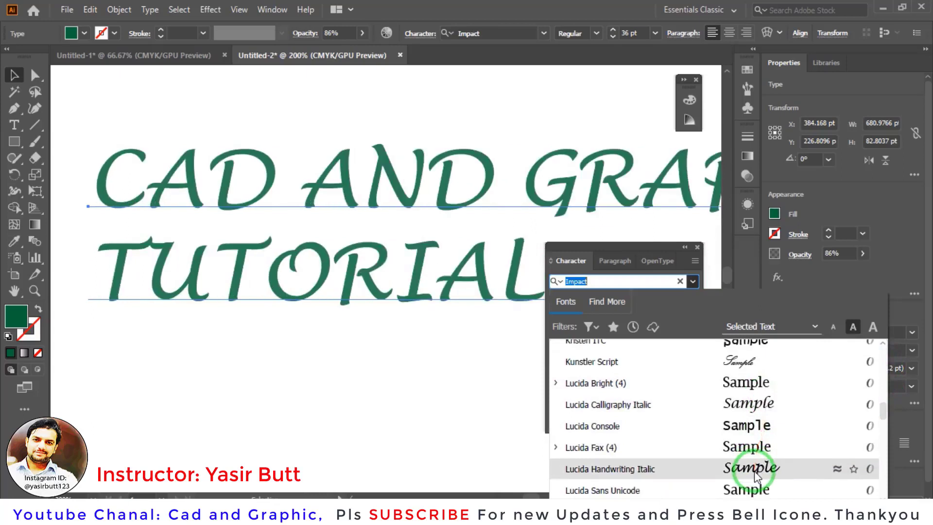
click(760, 411)
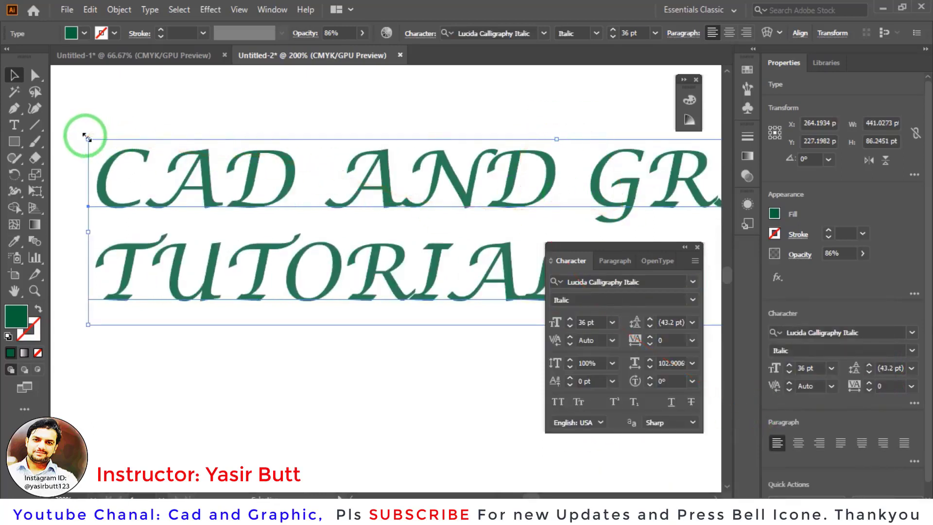
- Scale the text down to about 161 pt wide and 32 pt high and move it toward the upper left
drag(87, 138, 182, 236)
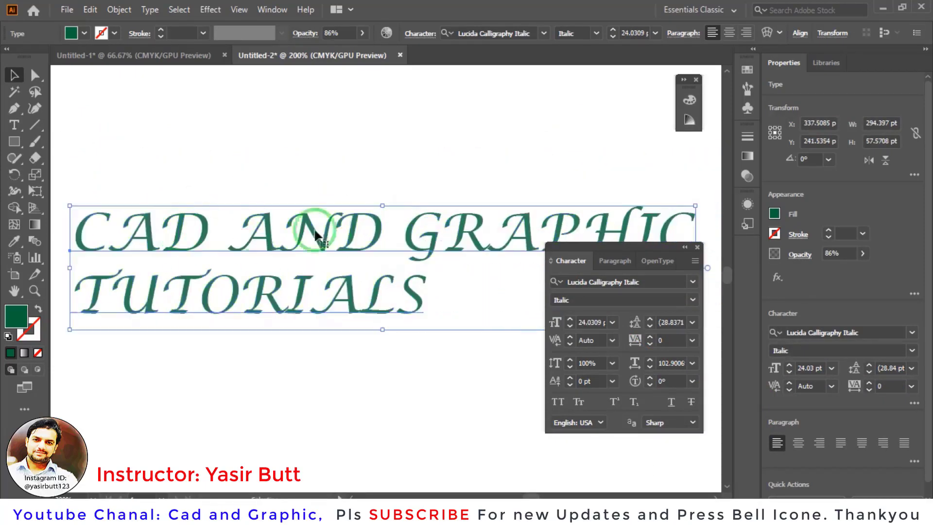
drag(68, 206, 353, 262)
drag(518, 276, 302, 167)
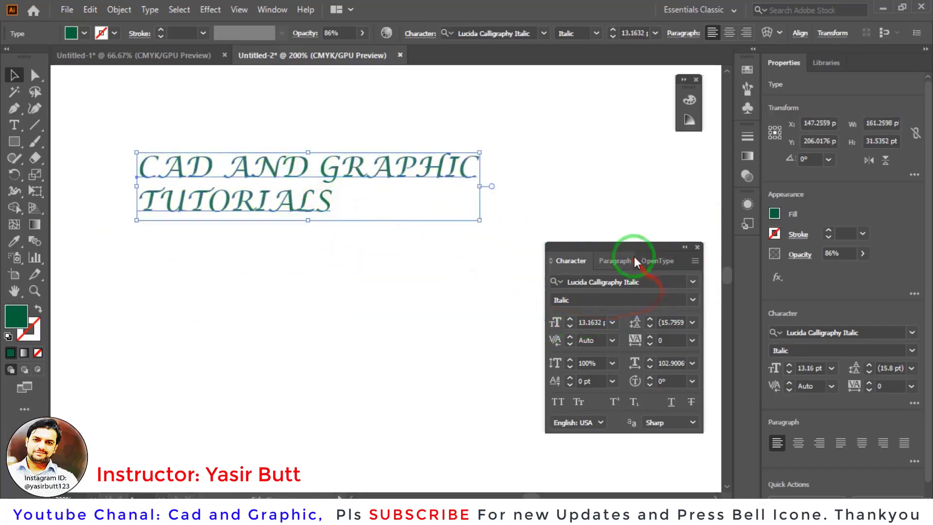
- Move the Character panel up beside the text and examine the font styles offered for Lucida Calligraphy Italic
drag(632, 247, 615, 185)
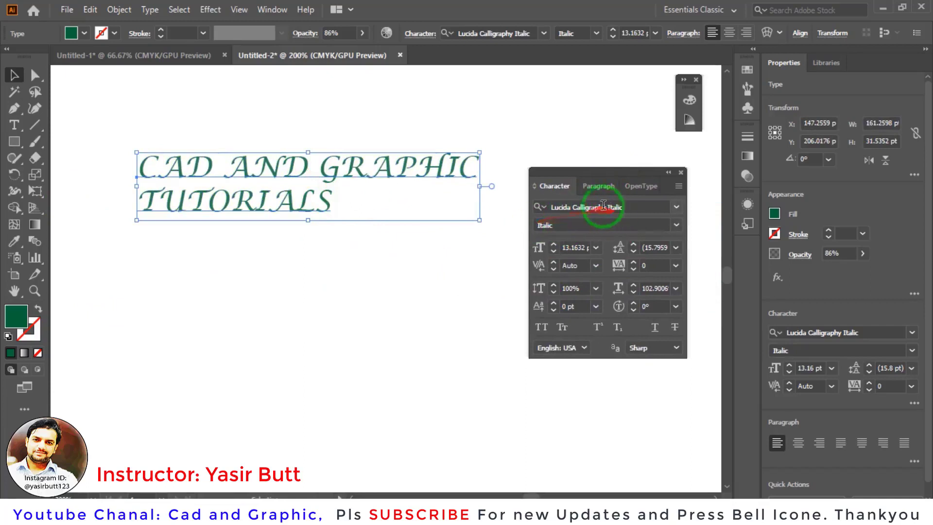
click(679, 227)
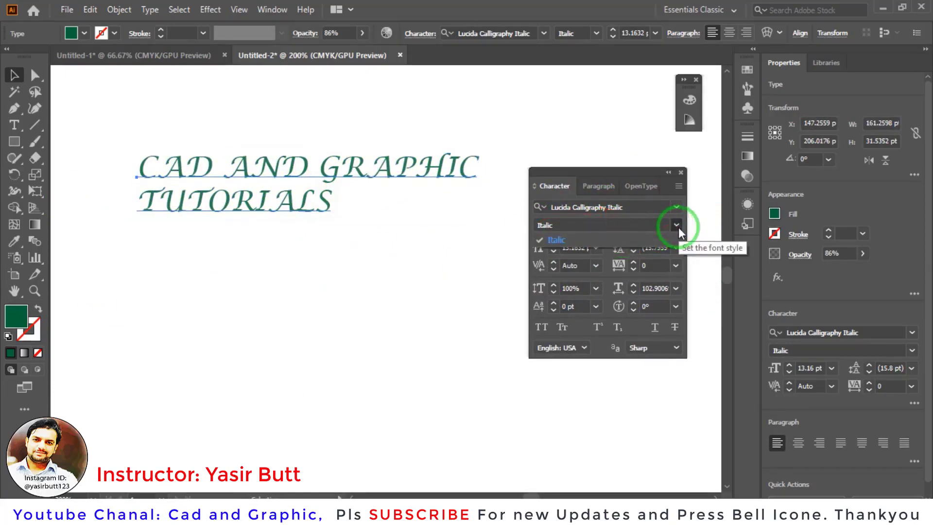
click(561, 241)
click(608, 225)
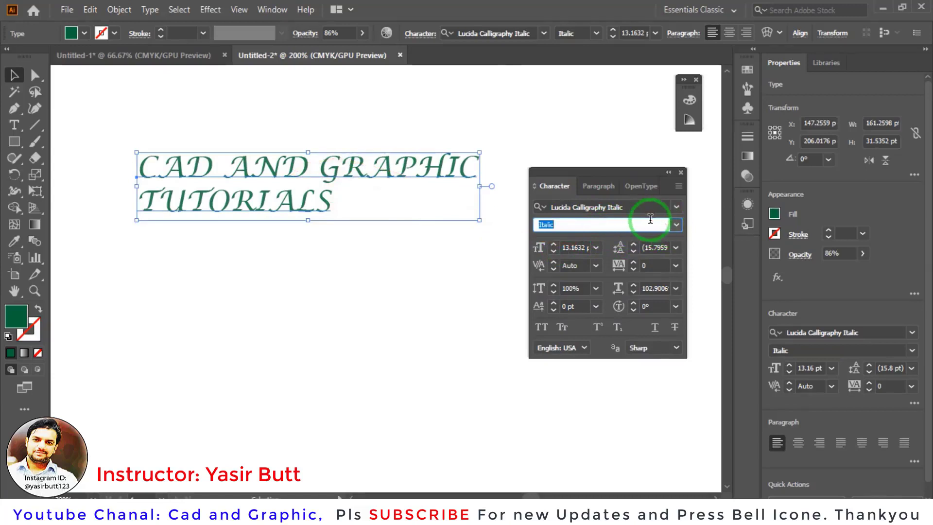
click(677, 226)
click(676, 227)
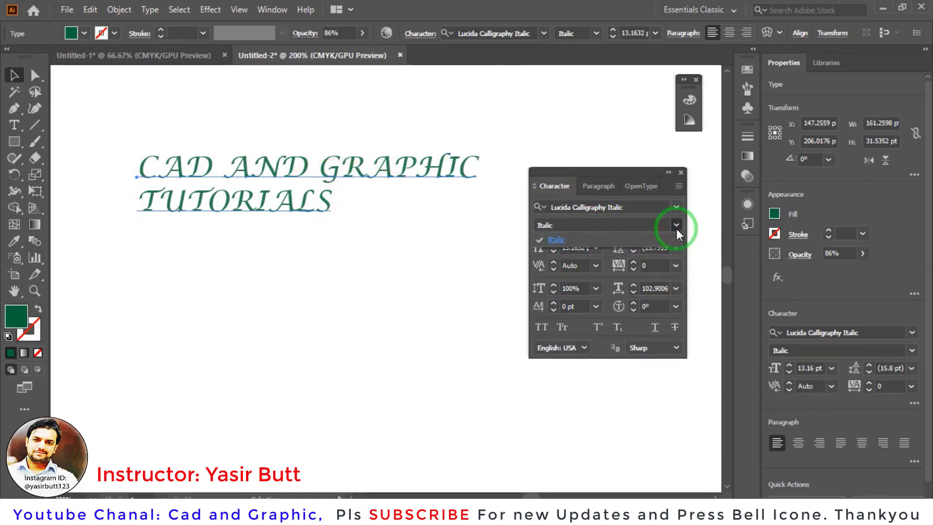
click(561, 226)
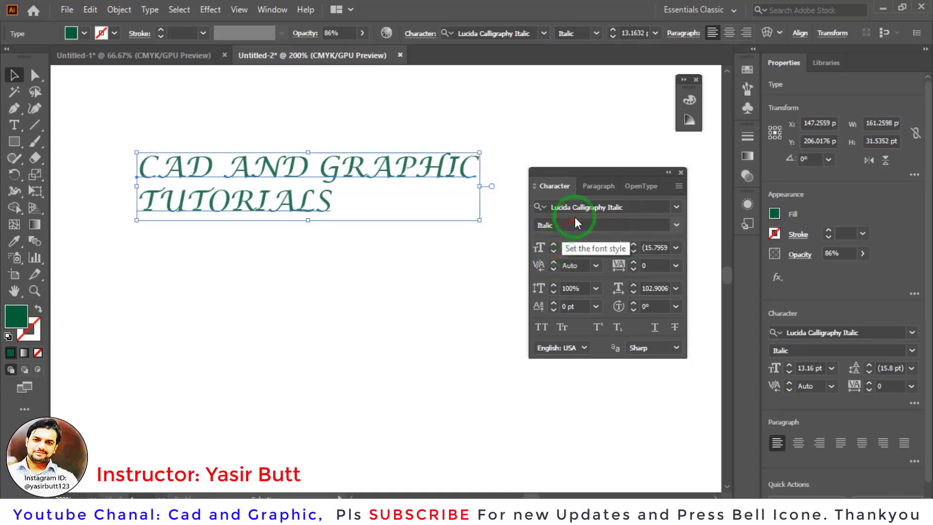
click(304, 162)
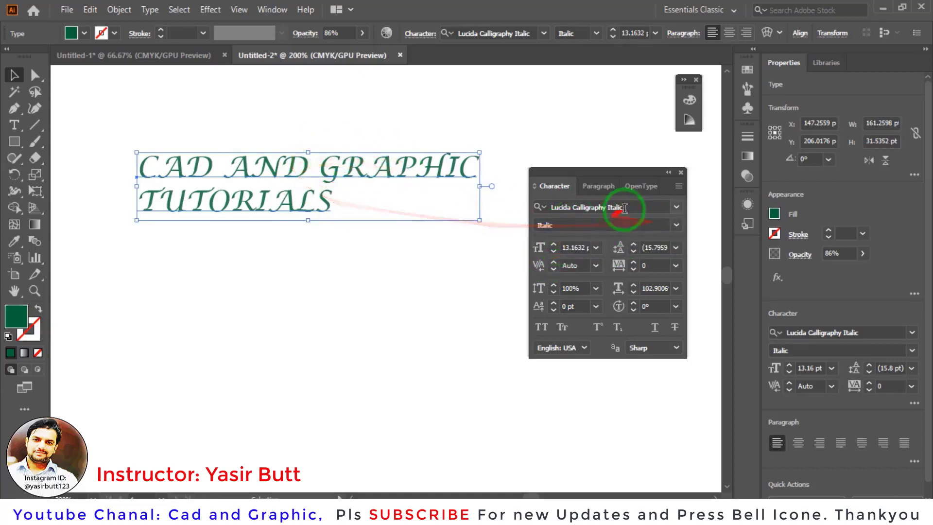
click(627, 225)
- Switch the text's font to Impact and check which font styles it offers
click(676, 208)
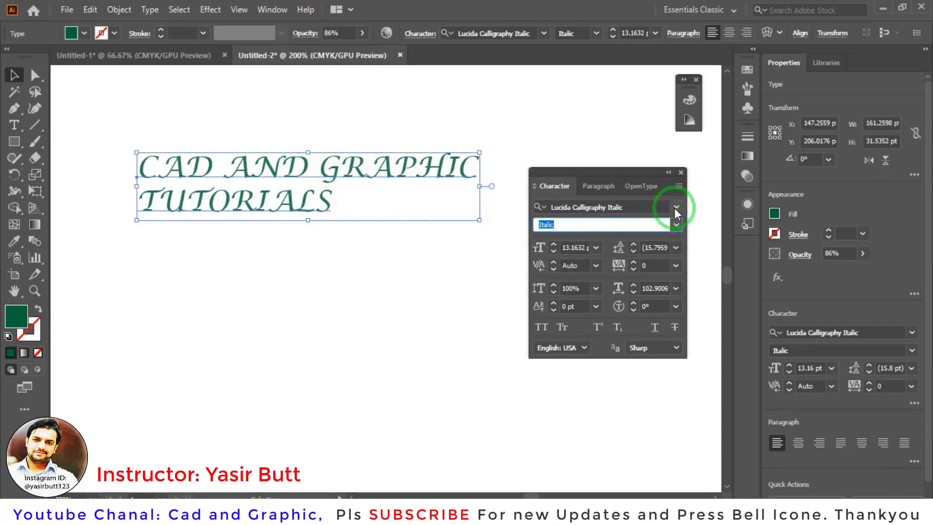
click(714, 297)
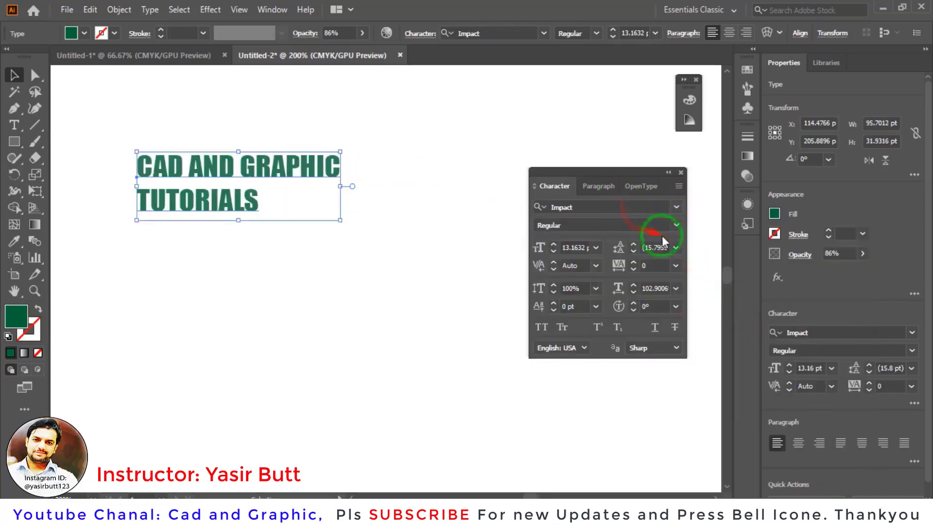
click(678, 226)
click(678, 224)
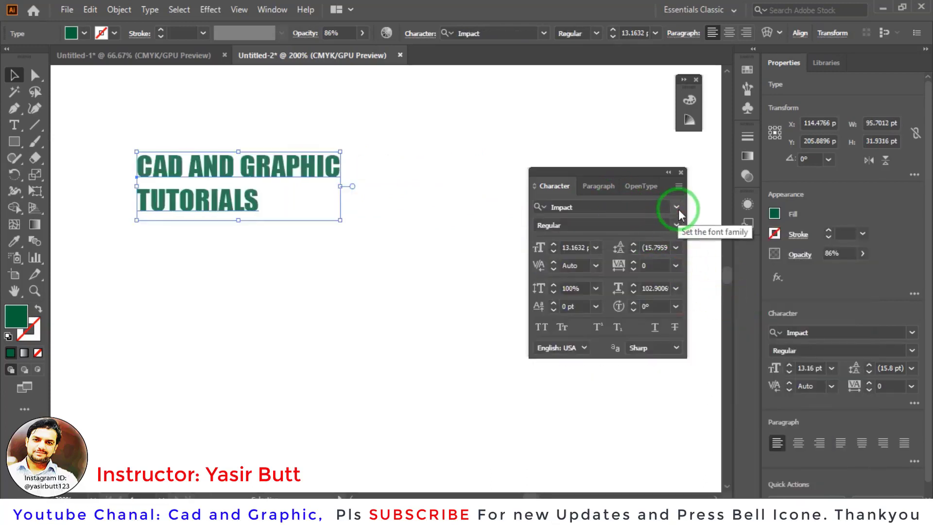
- Switch the text's font to Acumin Variable Concept and check its available font styles
click(678, 209)
click(737, 325)
click(662, 227)
click(661, 225)
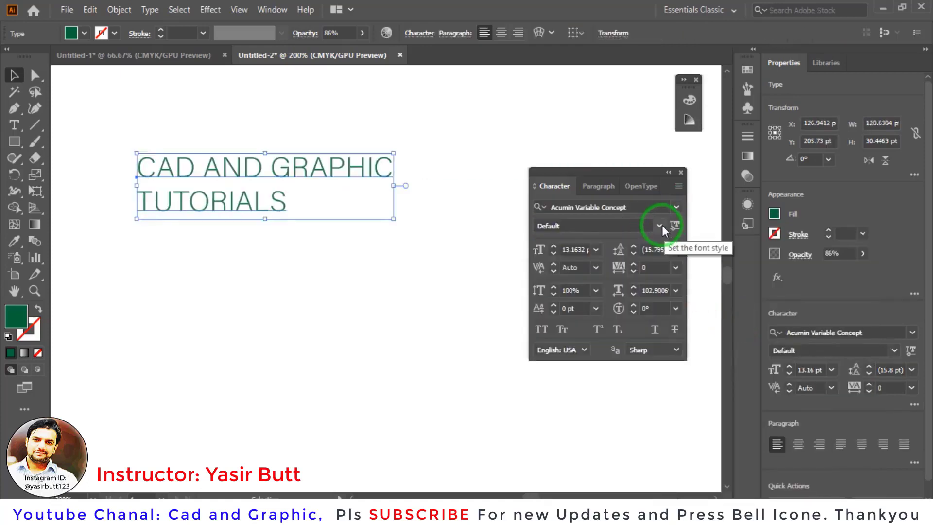
click(662, 226)
click(662, 225)
click(662, 226)
click(661, 225)
- Set the selected text's font family to Wide Latin
click(676, 207)
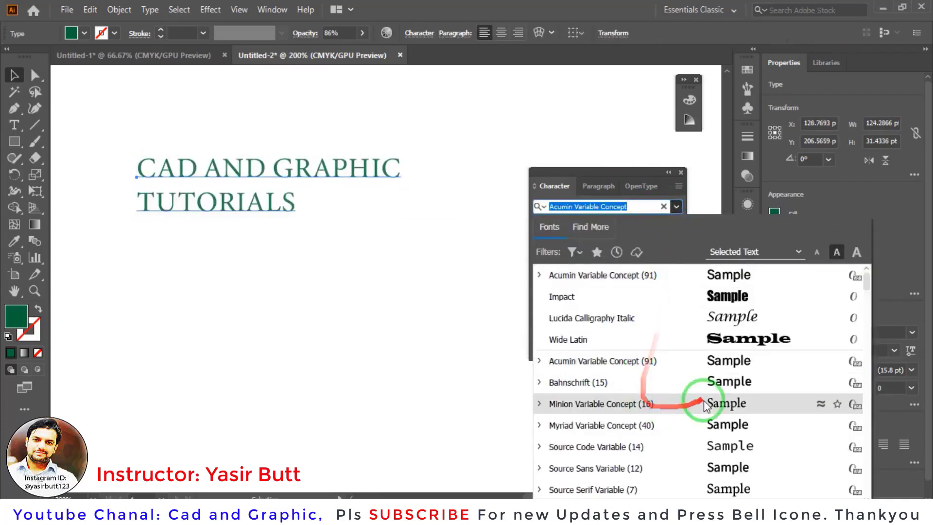
click(700, 339)
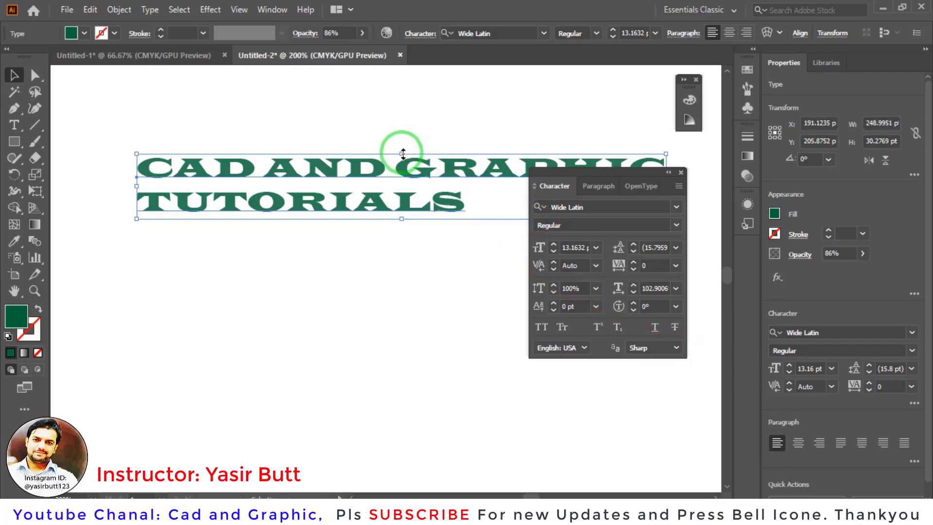
- Stretch the text vertically to about 52 pt high and shift it left, clear of the Character panel
drag(403, 152, 402, 129)
drag(407, 166, 354, 176)
drag(598, 173, 619, 237)
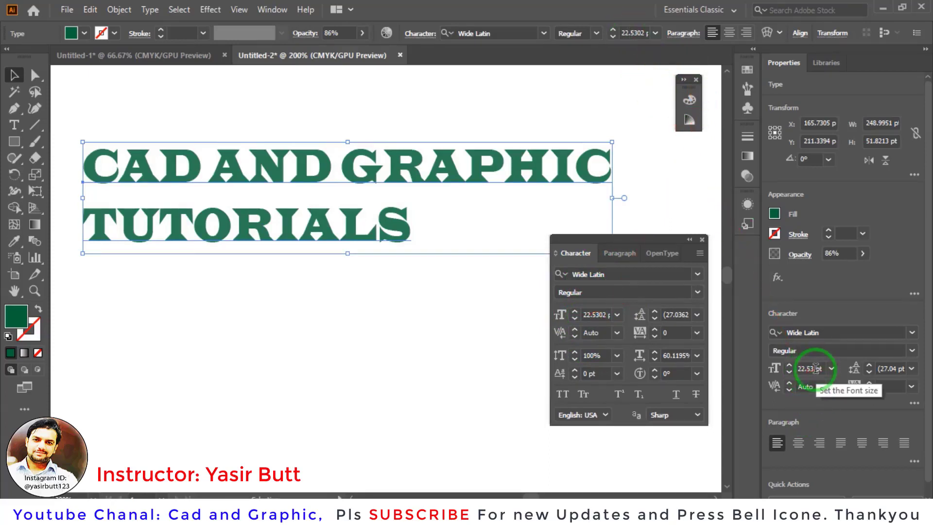
- Hide the Character panel's extra options and show them again, then move the panel to the right of the text
drag(611, 249, 606, 238)
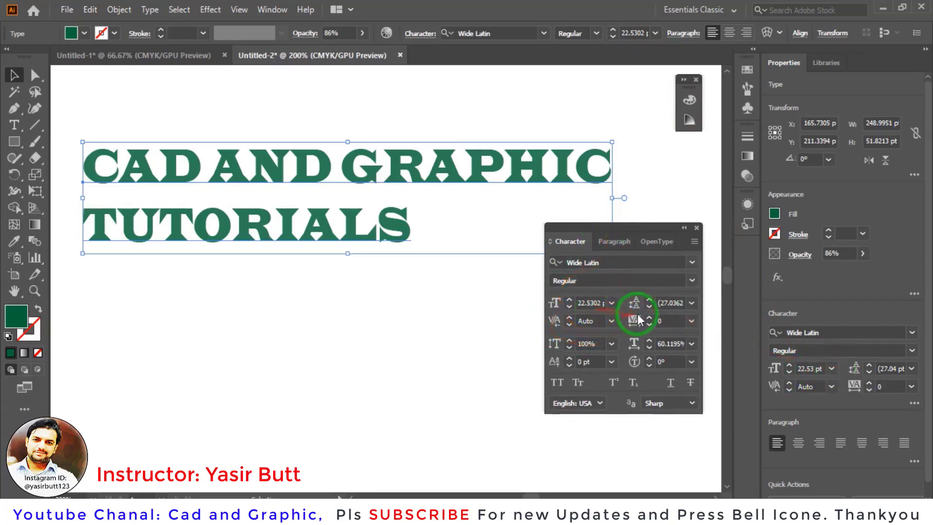
click(694, 242)
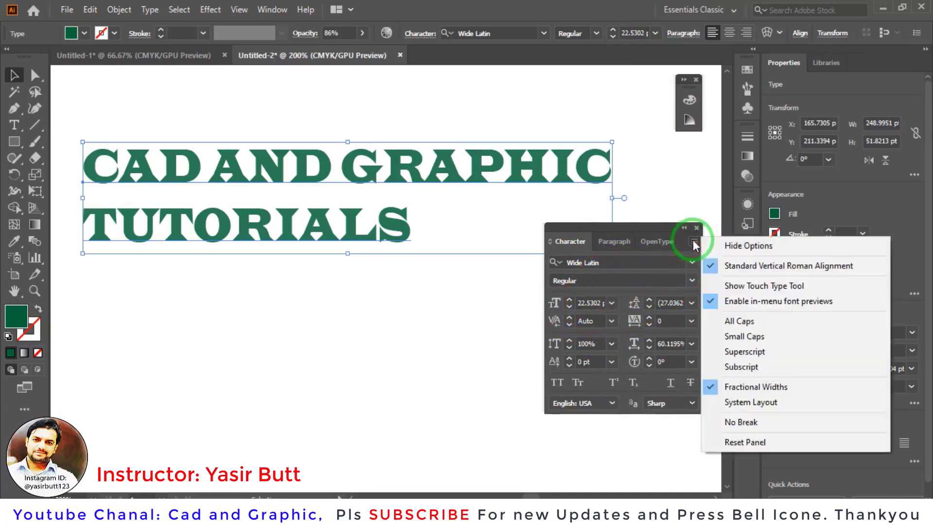
click(727, 248)
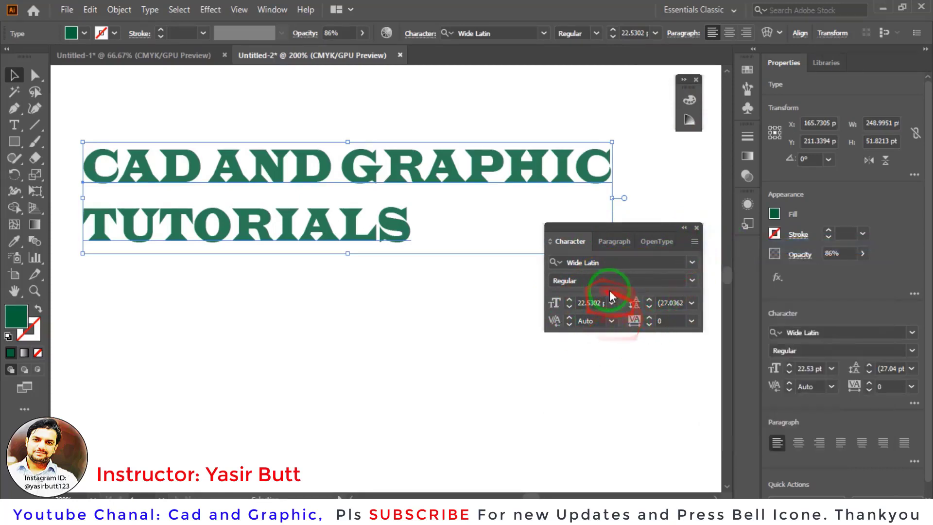
click(694, 242)
click(734, 243)
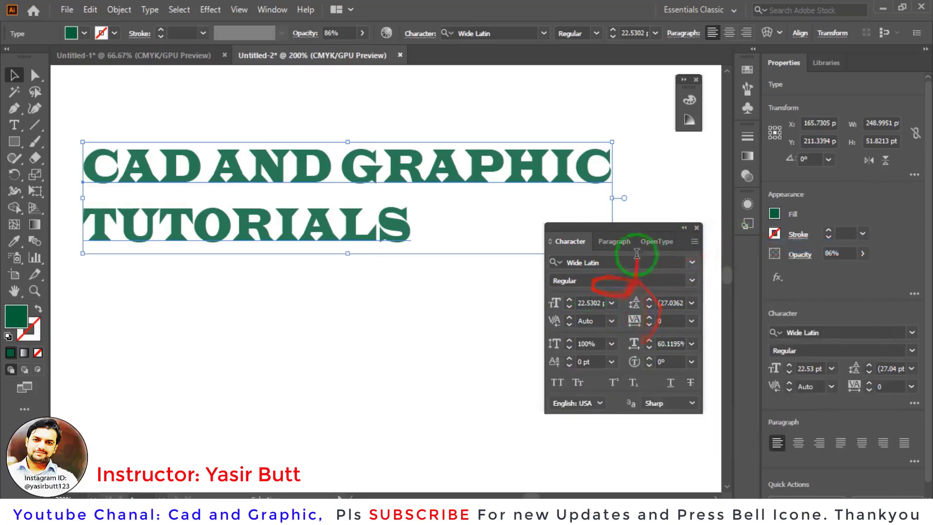
drag(616, 225, 696, 220)
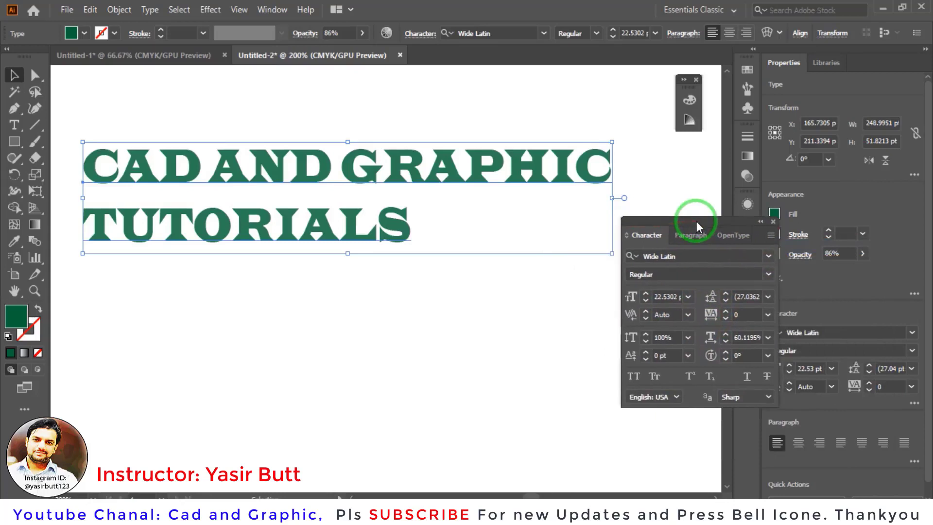
- Set the selected heading text's font size to 24 pt
drag(690, 264, 679, 308)
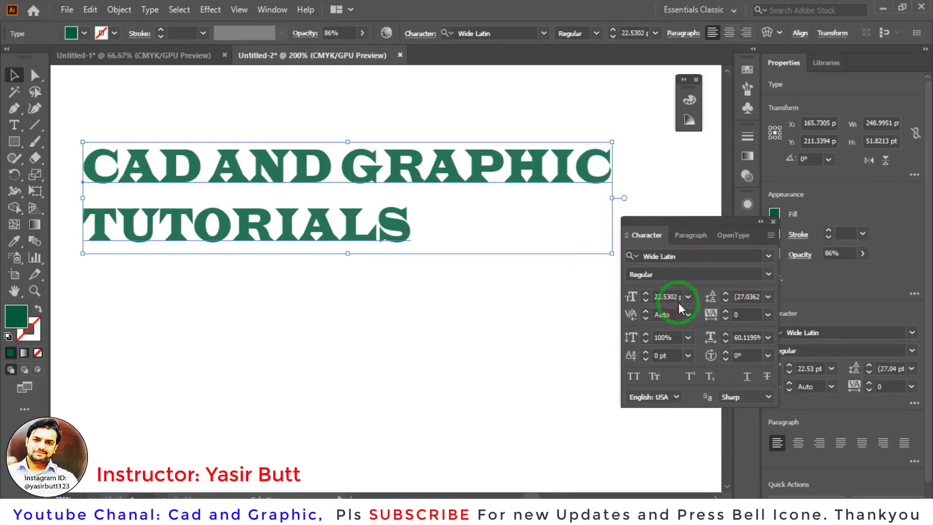
click(688, 297)
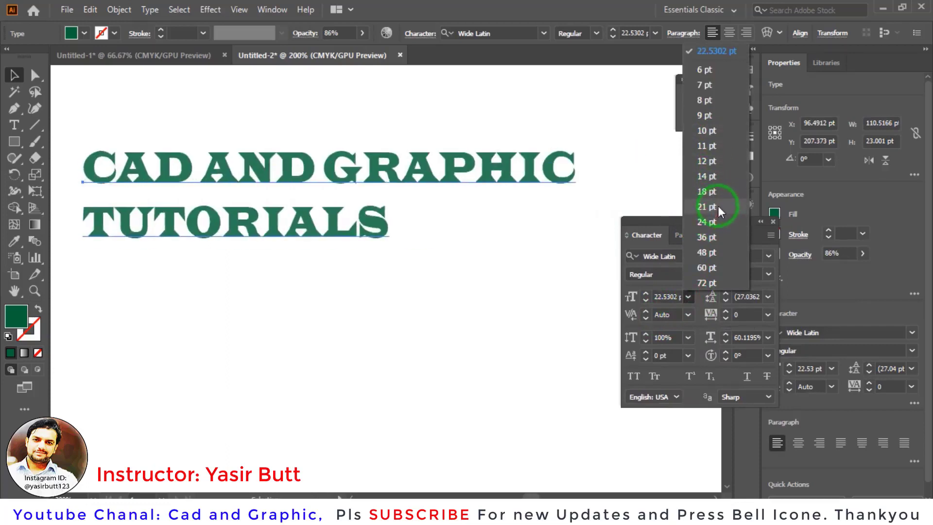
click(709, 223)
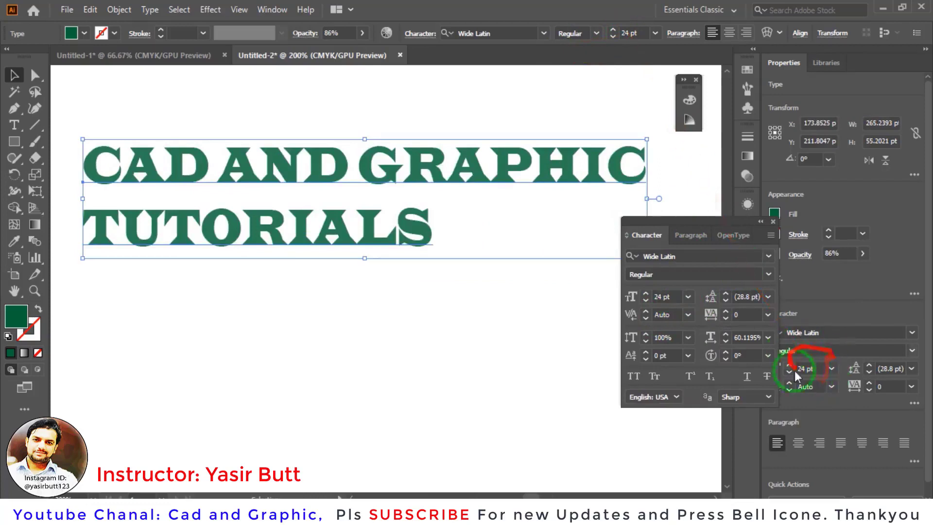
- Move the Character panel clear of the Properties panel, and shift the heading text far down the artboard and deselect it
drag(694, 220, 619, 260)
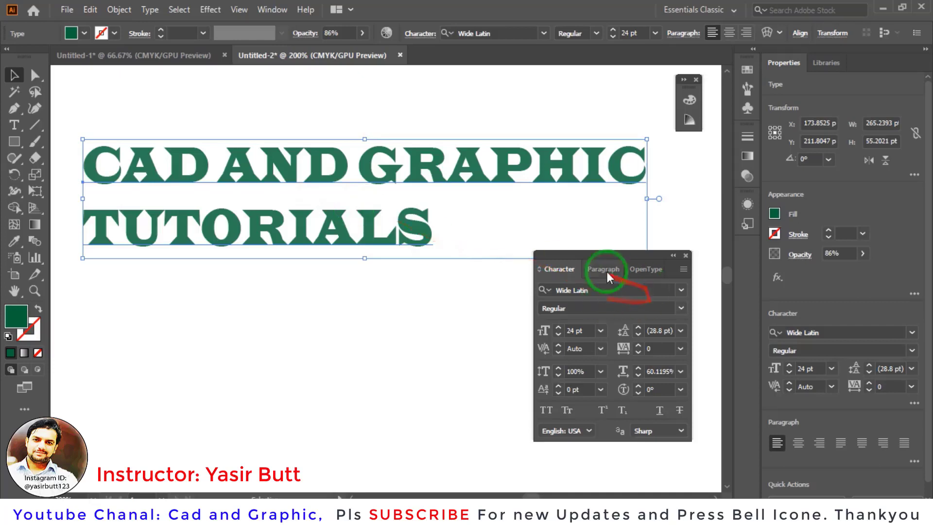
drag(601, 256, 632, 264)
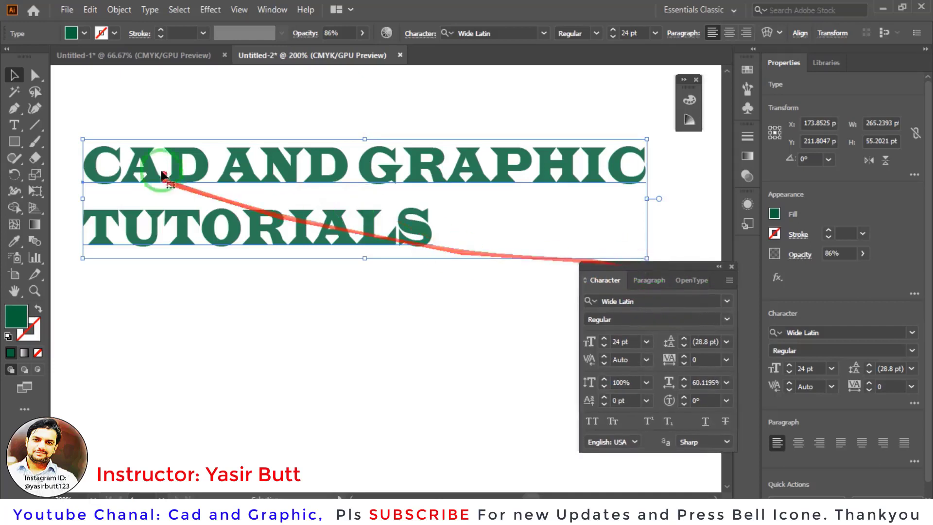
drag(183, 170, 180, 492)
click(134, 217)
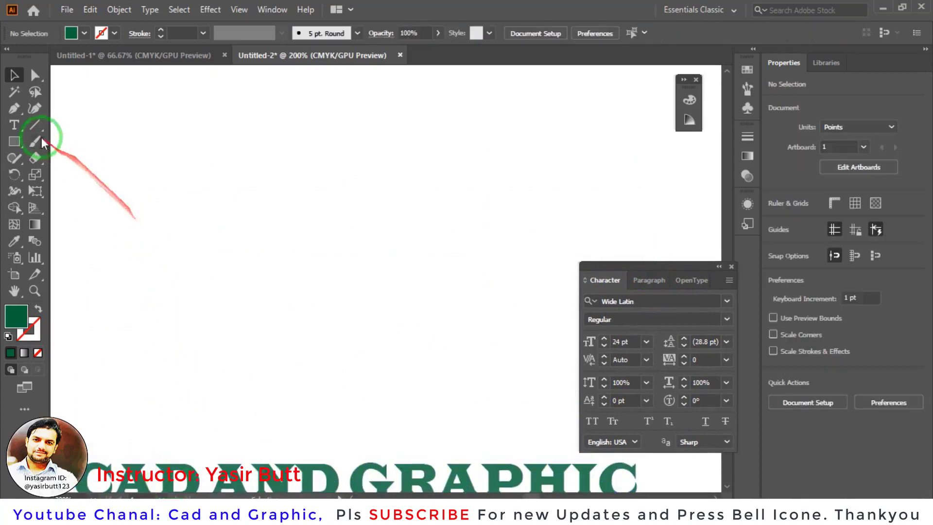
- Add a new point text reading "DFDF" in the empty area above the heading and select all its characters
click(14, 124)
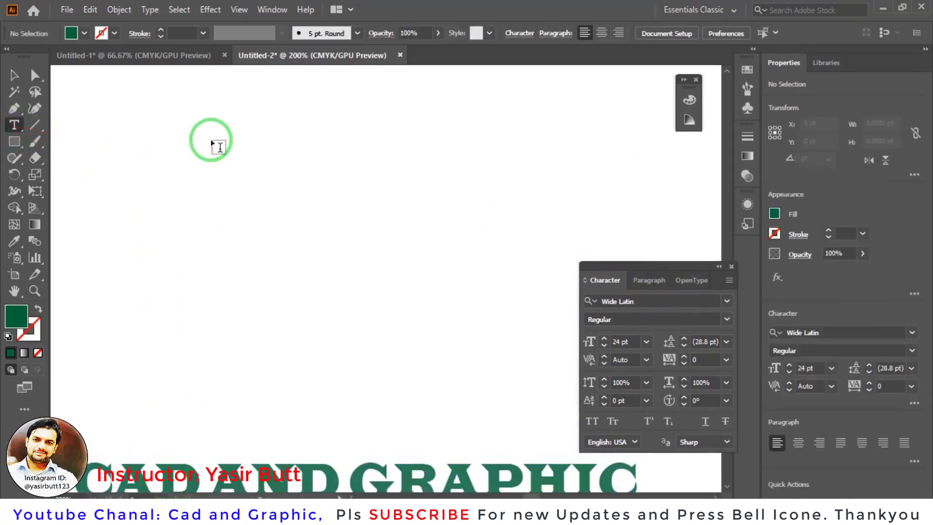
click(219, 147)
text(DFDF)
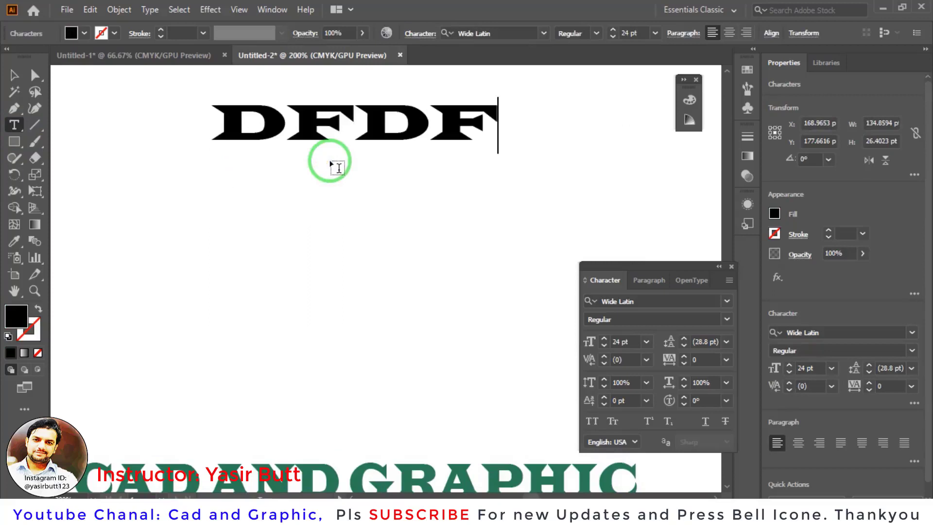
drag(490, 125, 235, 140)
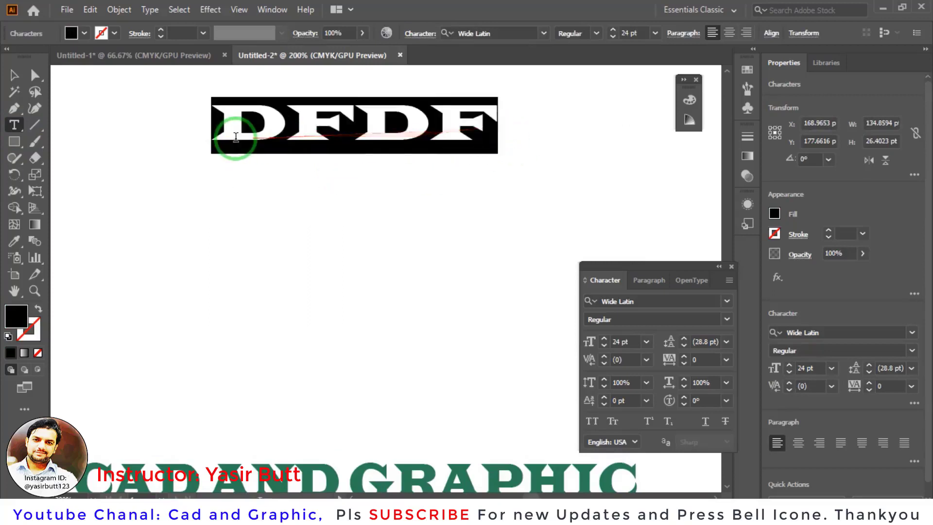